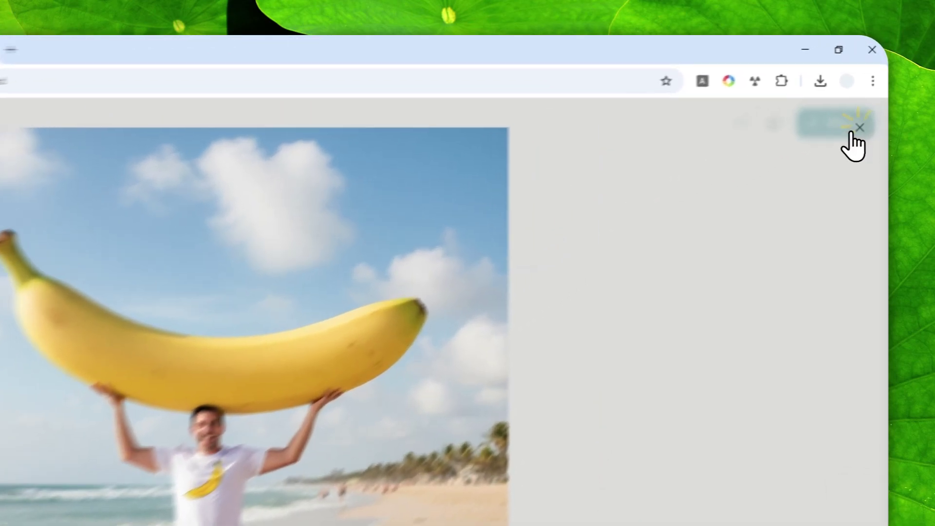
Close the enlarged beach-banana image to return to the Perplexity answer page
left_click(870, 90)
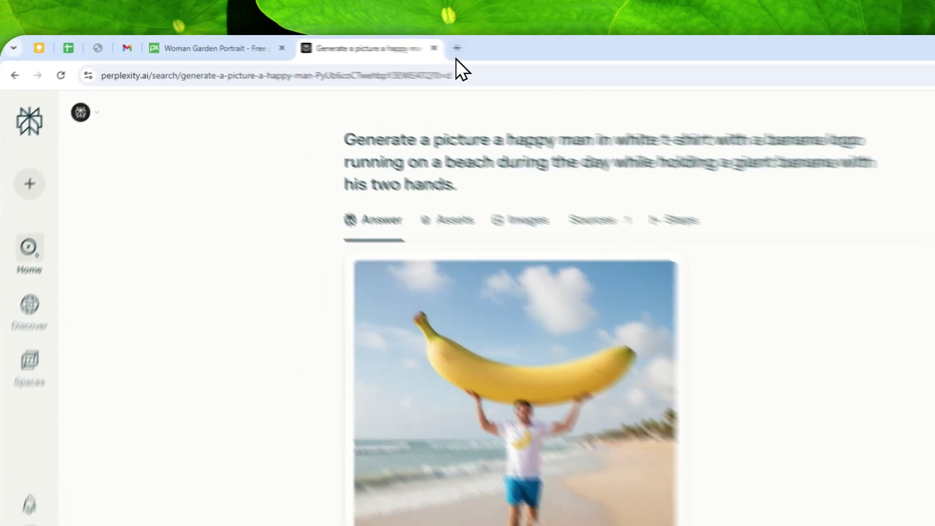
Open perplexity.ai in a new tab and check the image generation model preference
left_click(359, 44)
type("perp")
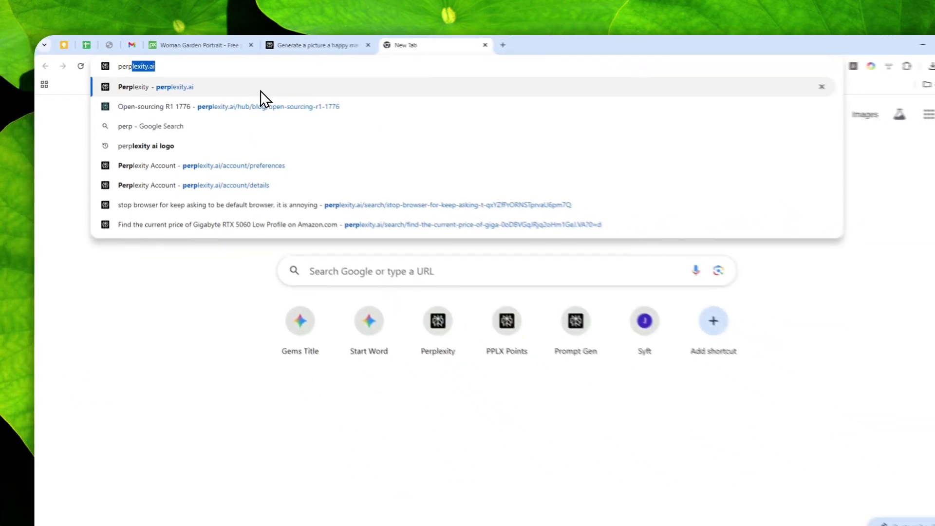
key("Return")
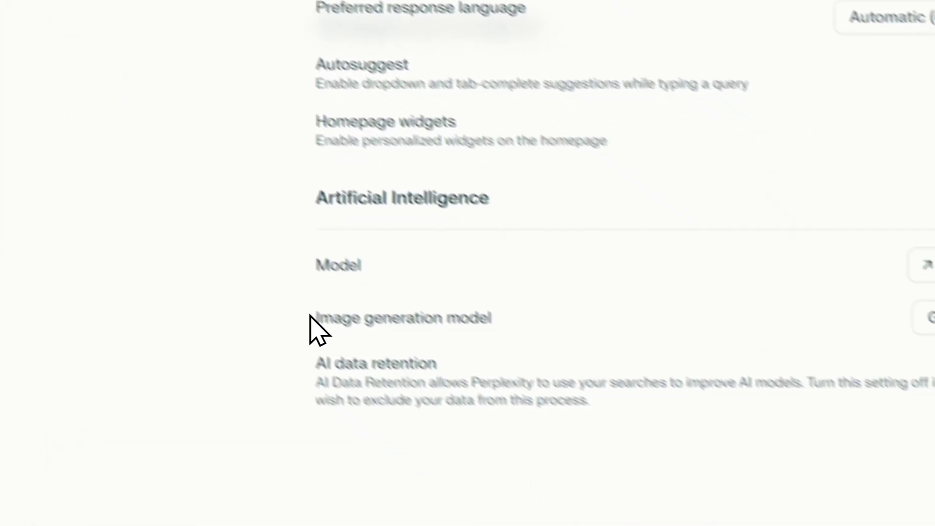
left_click_drag(310, 326, 522, 295)
left_click(861, 296)
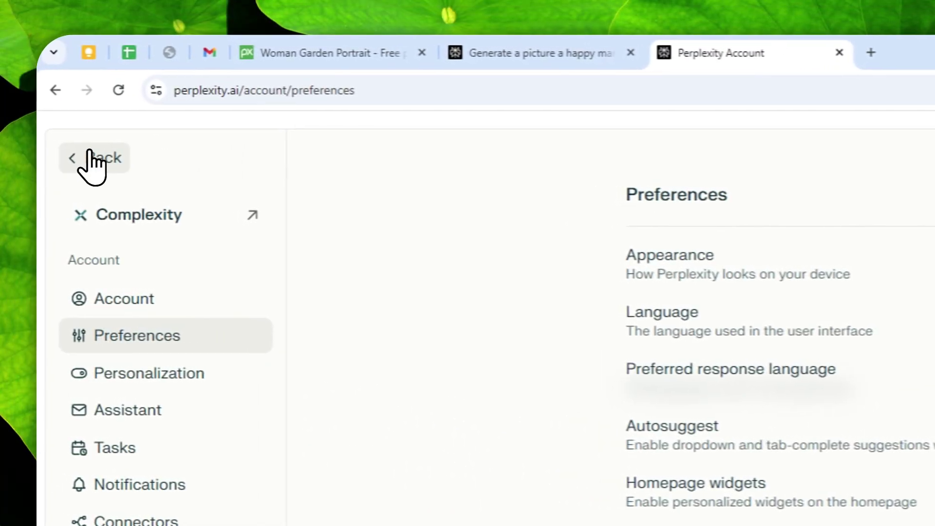
left_click(22, 155)
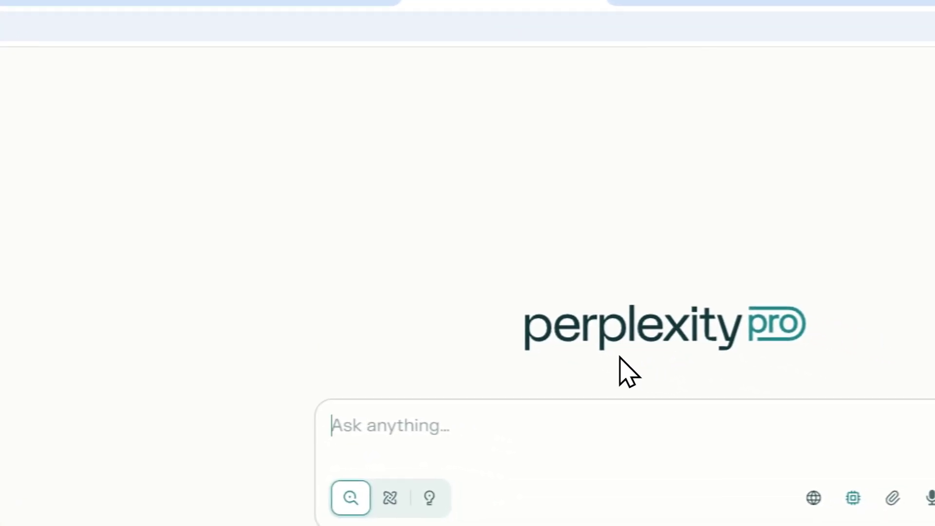
Paste the prepared Mediterranean portrait prompt into the Ask anything box
left_click(380, 428)
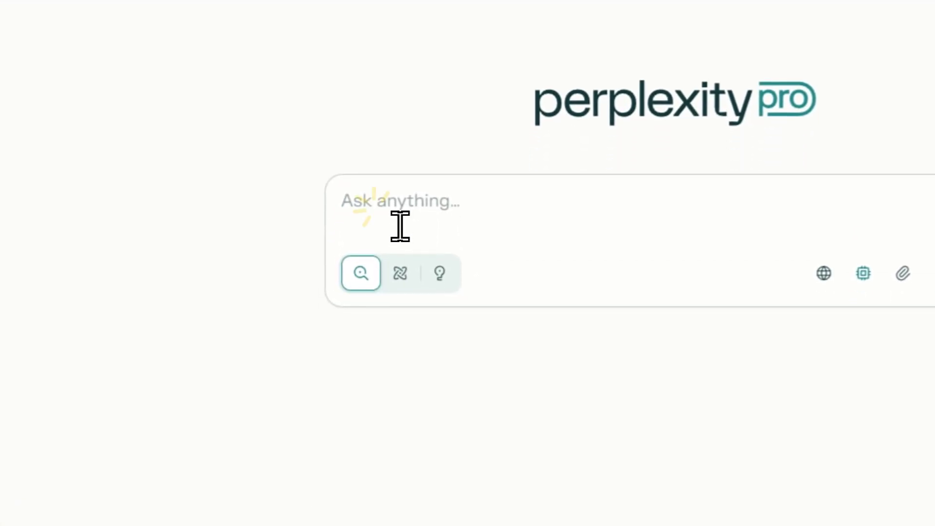
right_click(400, 219)
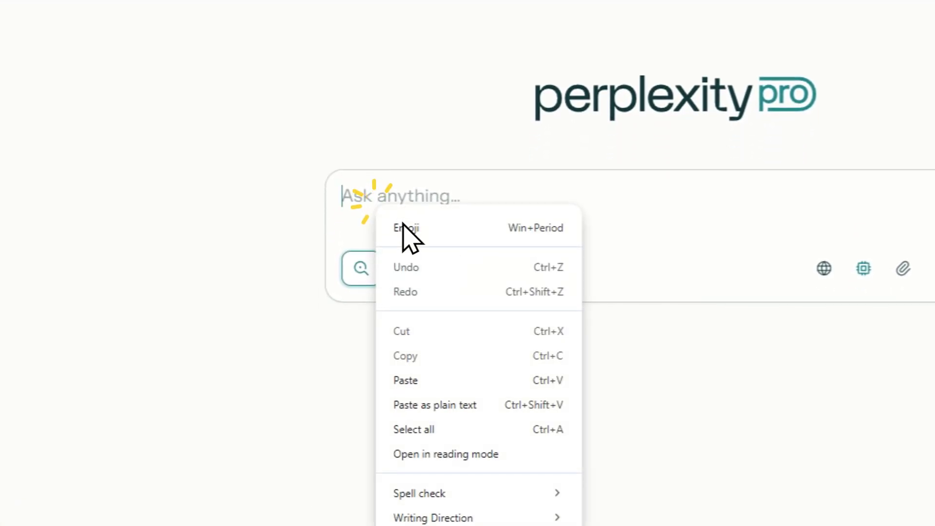
left_click(423, 380)
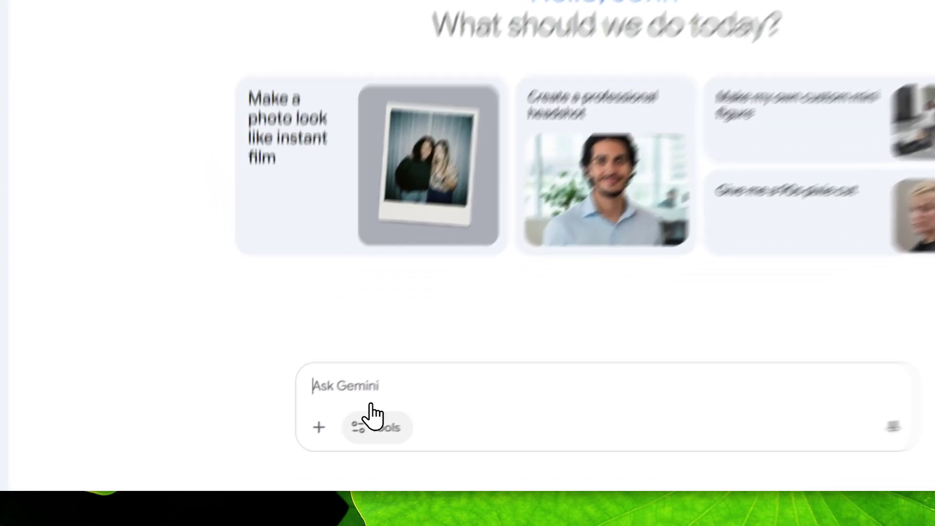
Switch Gemini to the Create images tool, then return to the Perplexity tab
left_click(332, 448)
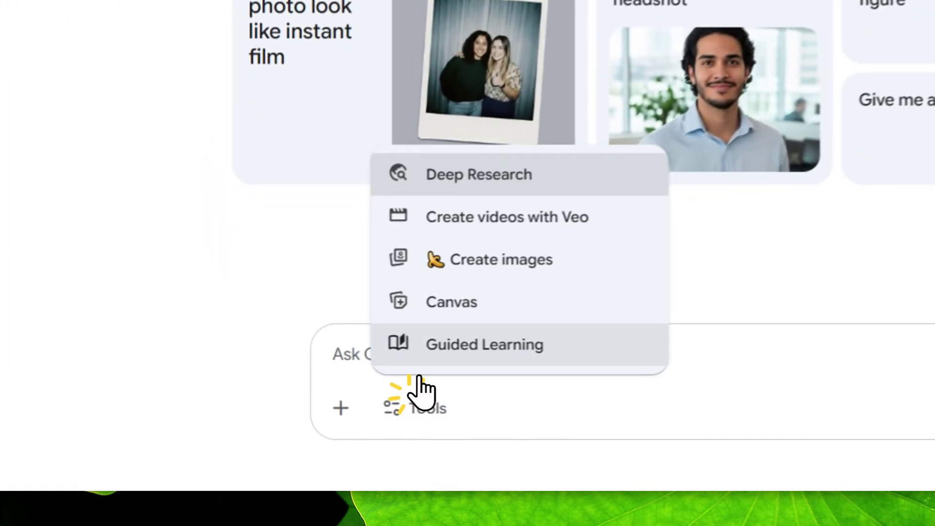
left_click(500, 252)
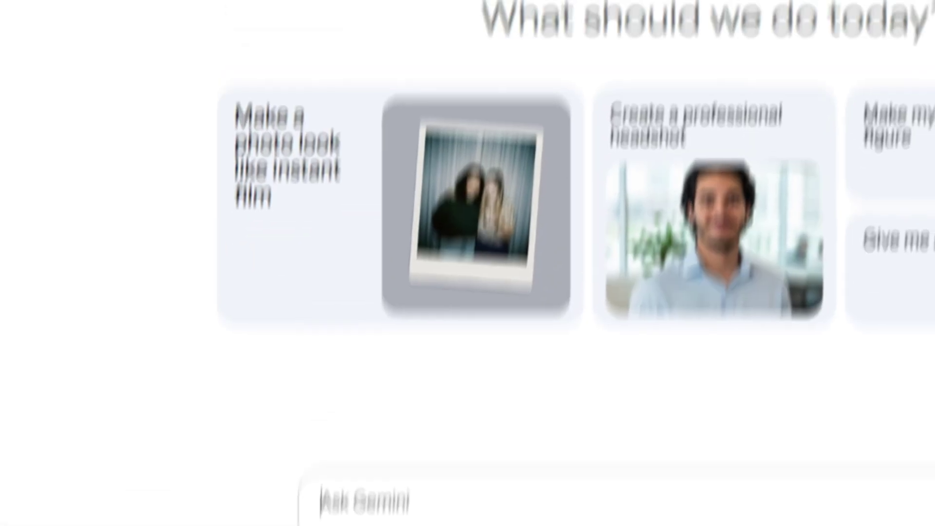
left_click(494, 16)
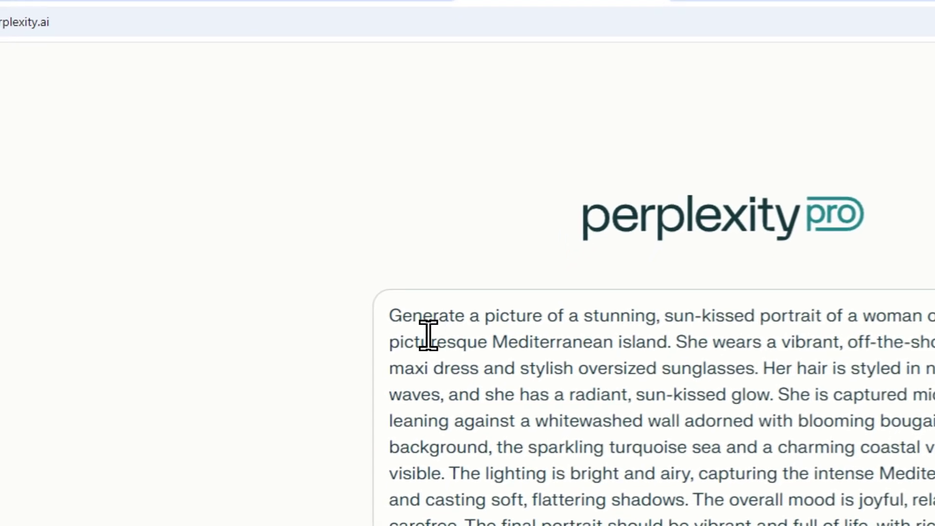
Highlight the opening words of the Mediterranean portrait prompt
left_click_drag(391, 316, 569, 332)
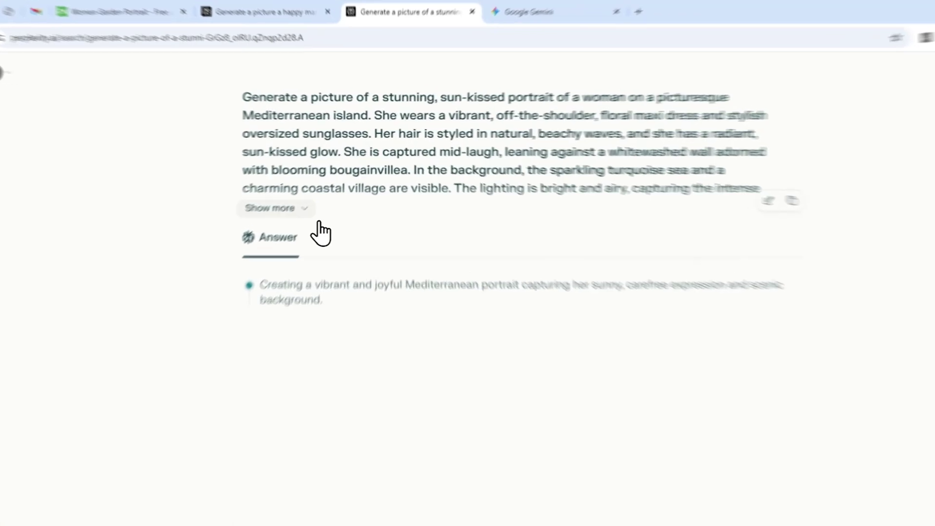
Expand the full prompt text while the Mediterranean portrait is generating
left_click(302, 186)
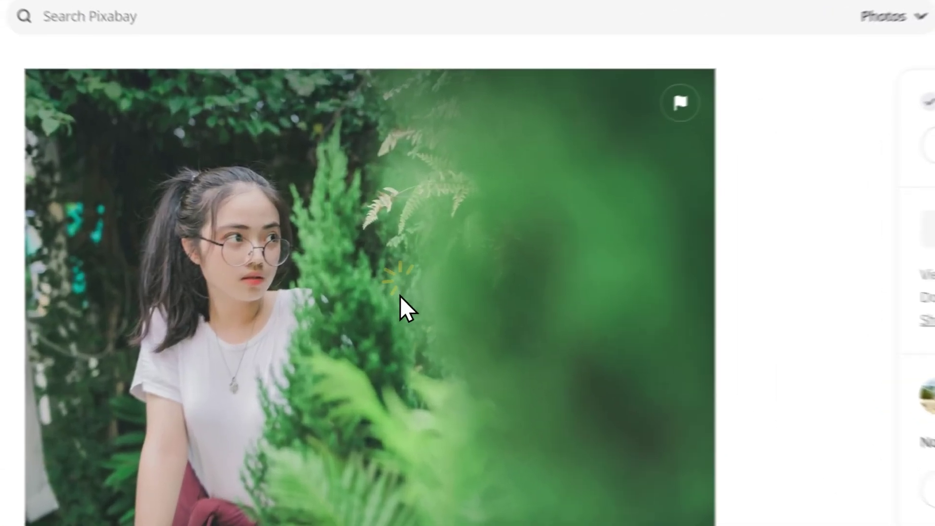
Copy the Pixabay garden portrait of the woman with glasses and switch to Perplexity
right_click(399, 296)
left_click(420, 321)
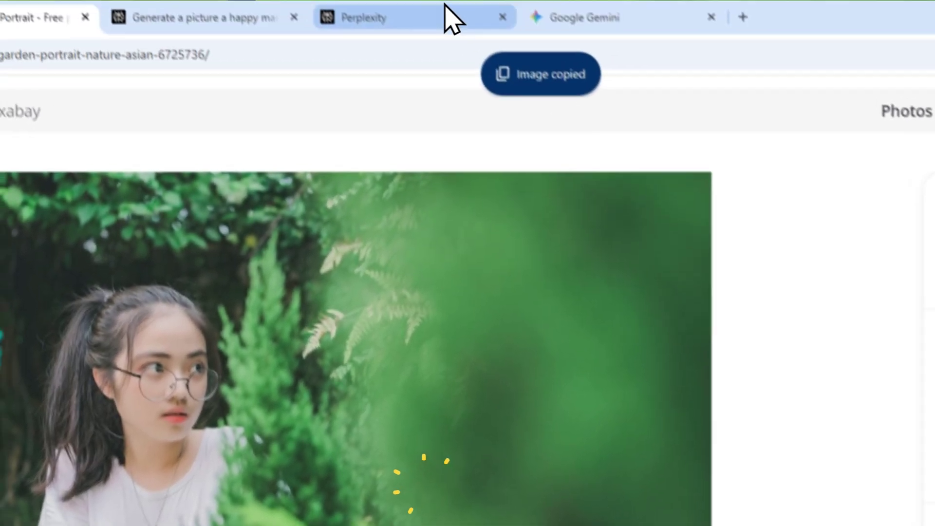
left_click(446, 15)
Paste the copied garden portrait into the Perplexity question box as image.jpg
right_click(439, 153)
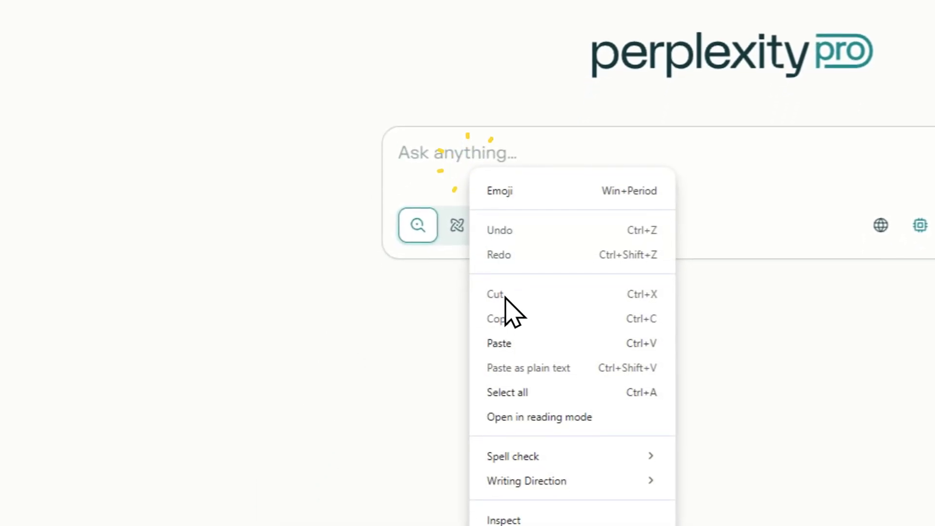
left_click(499, 343)
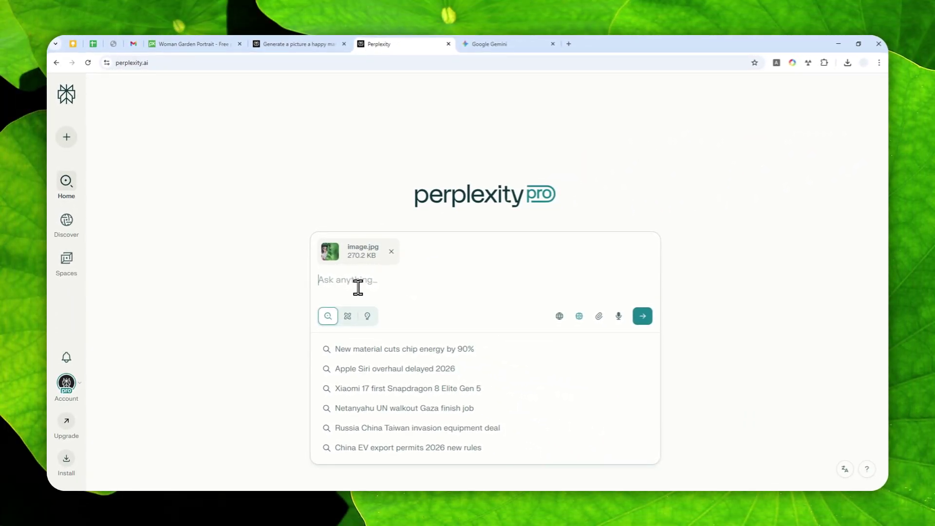
type("Pleas")
type("move all the trees and greenery that is blocking her")
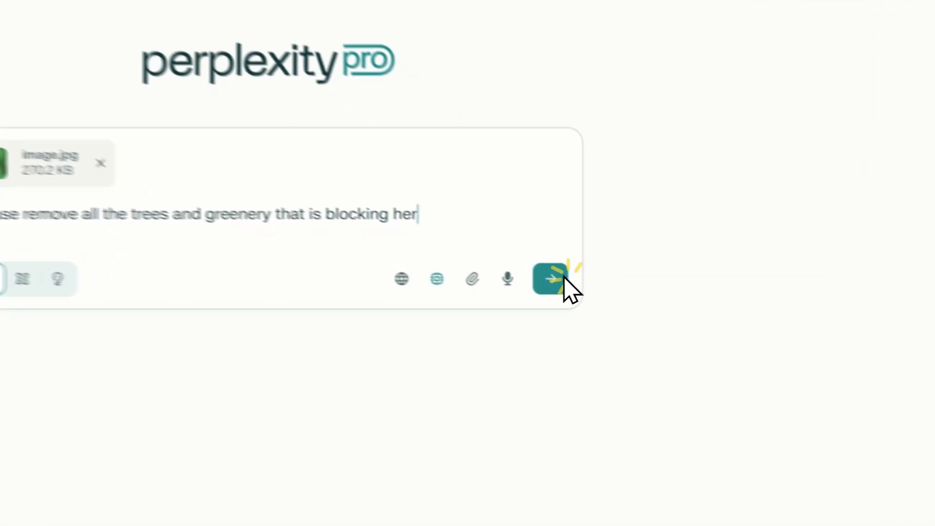
Send the greenery-removal request with the photo, then regenerate the edited portrait
left_click(642, 316)
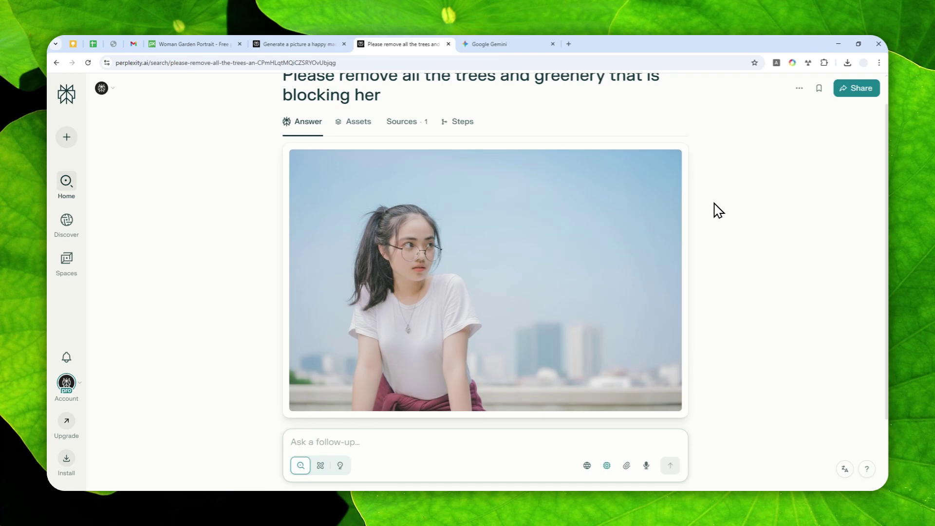
scroll(631, 199, "up", 1)
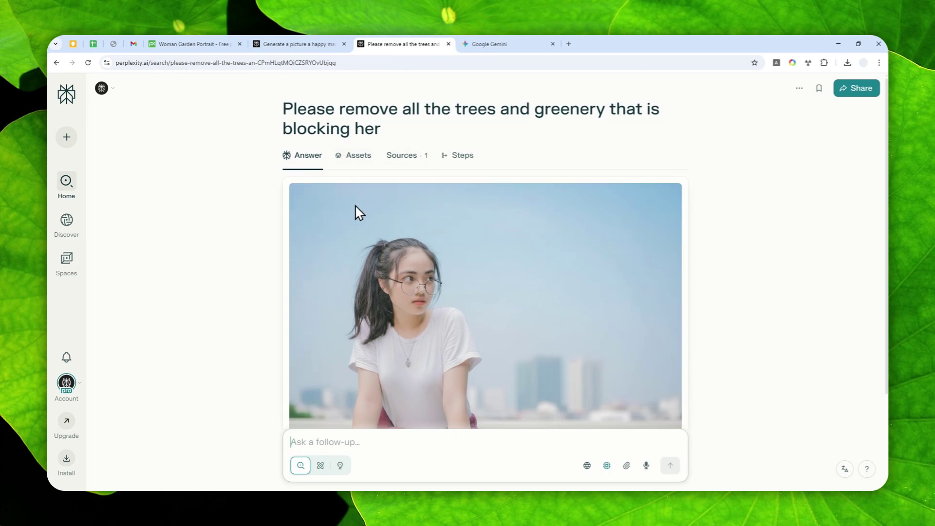
scroll(504, 193, "down", 3)
left_click(424, 356)
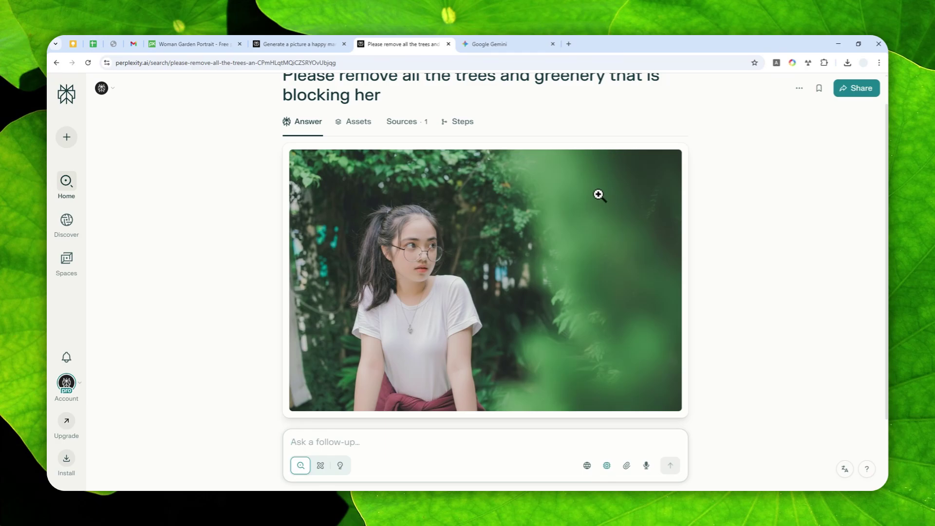
left_click(526, 286)
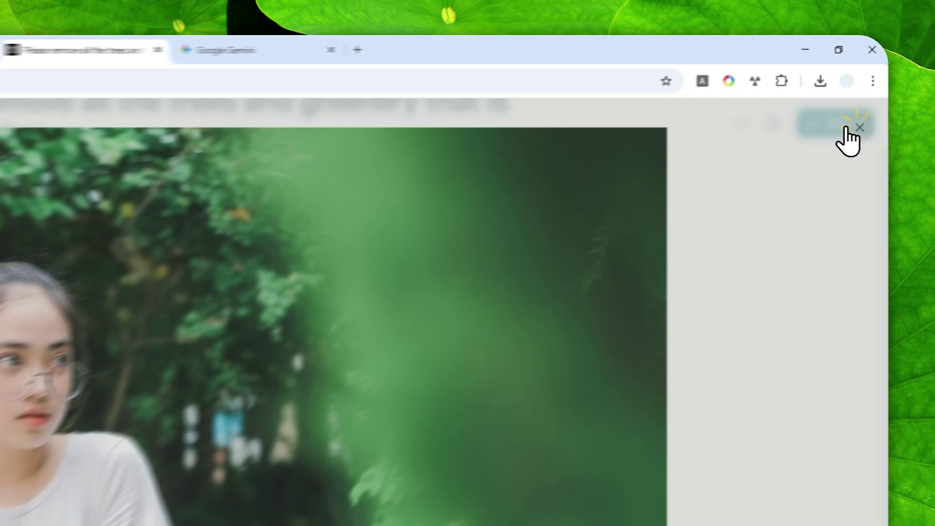
left_click(871, 90)
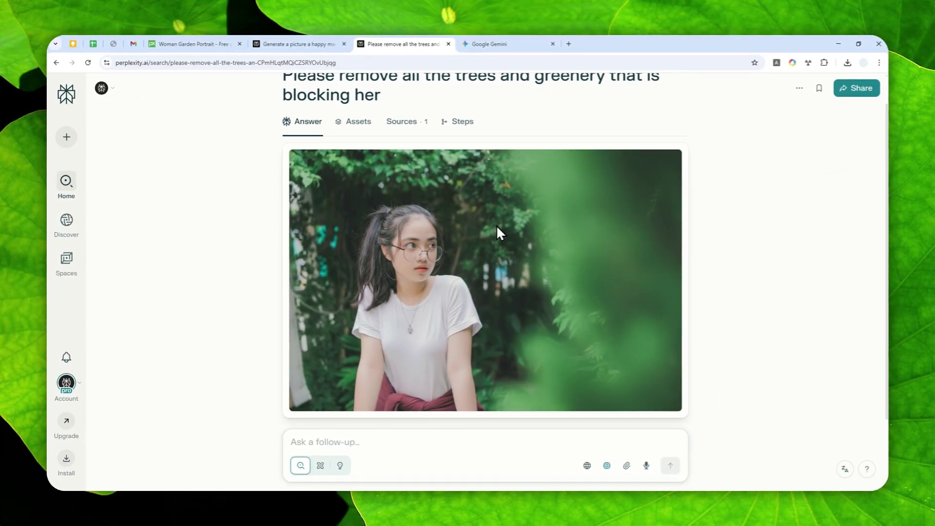
scroll(523, 216, "up", 1)
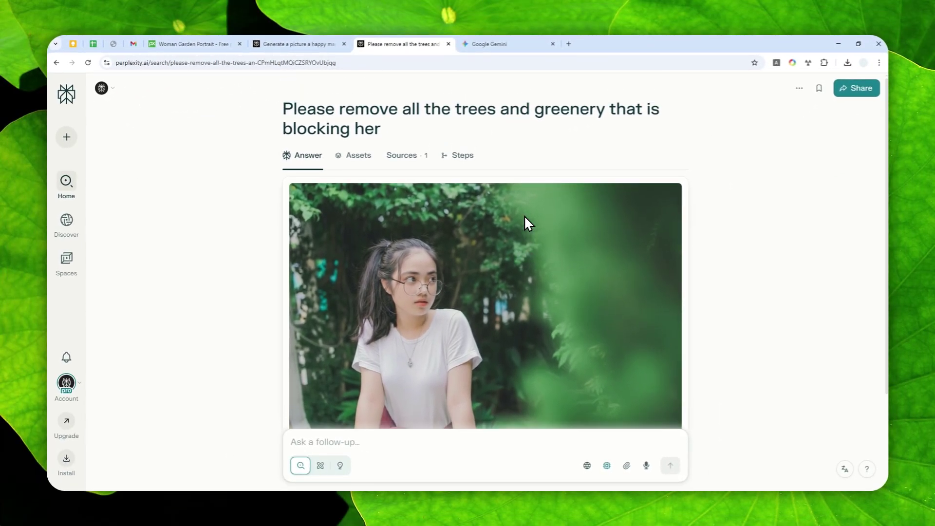